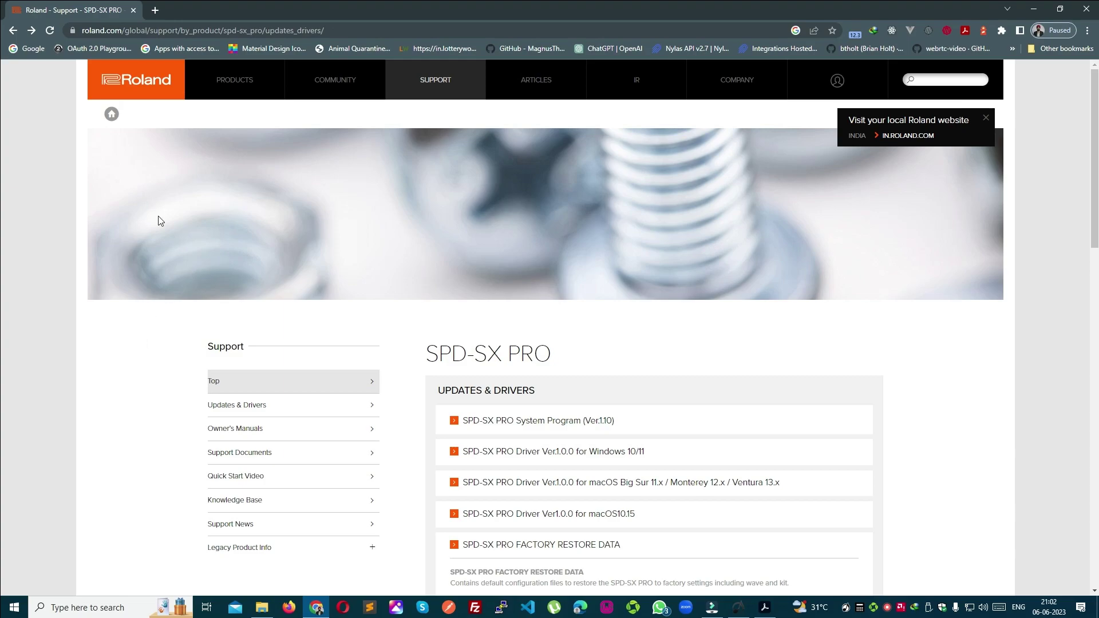
Step: Scroll down and highlight the UPDATES & DRIVERS heading
{"action": "scroll", "coordinate": [481, 260], "scroll_direction": "down", "scroll_amount": 2}
{"action": "left_click_drag", "start_coordinate": [483, 259], "coordinate": [538, 262]}
{"action": "left_click", "coordinate": [573, 256]}
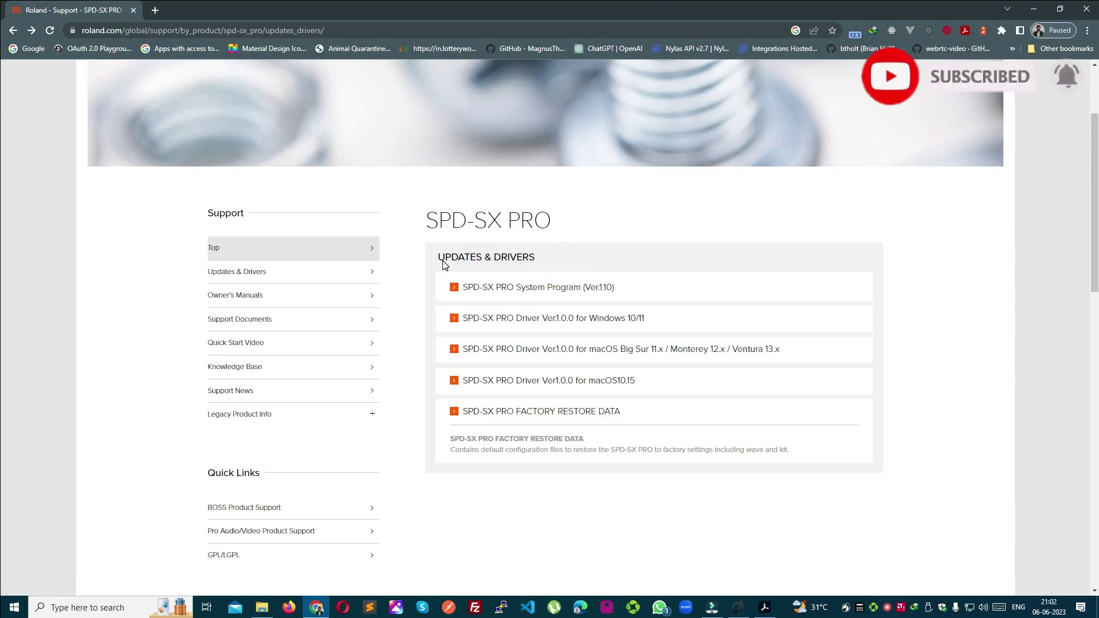
{"action": "left_click_drag", "start_coordinate": [438, 258], "coordinate": [535, 259]}
{"action": "left_click", "coordinate": [567, 256]}
{"action": "left_click_drag", "start_coordinate": [442, 258], "coordinate": [537, 261]}
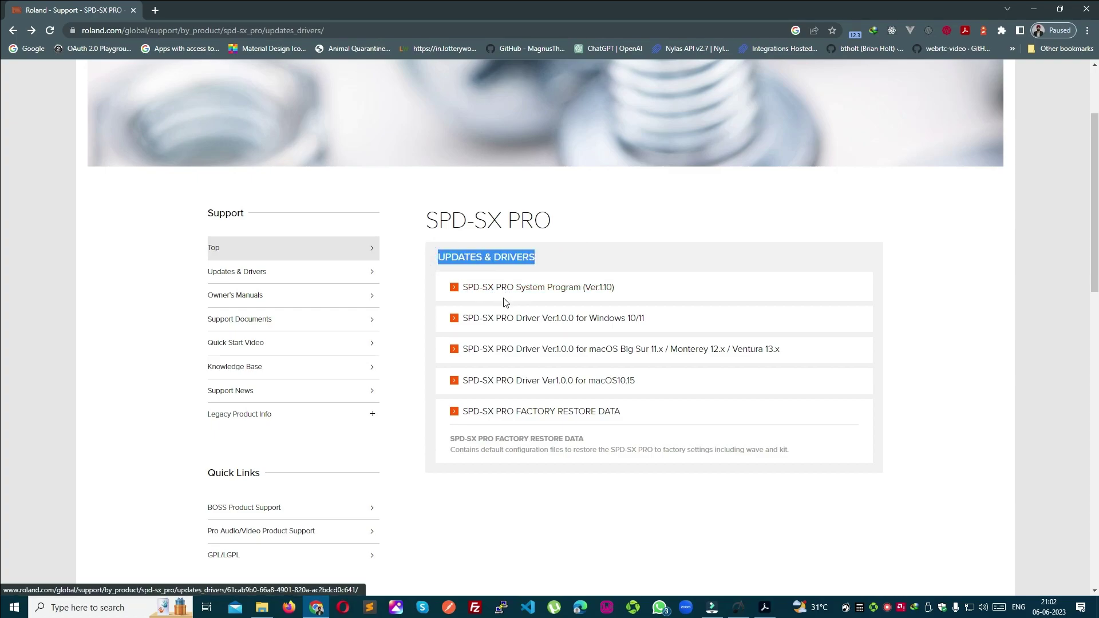
Step: Open the SPD-SX PRO System Program Ver.1.10 page and highlight its version-check steps 1 to 4
{"action": "left_click", "coordinate": [550, 291]}
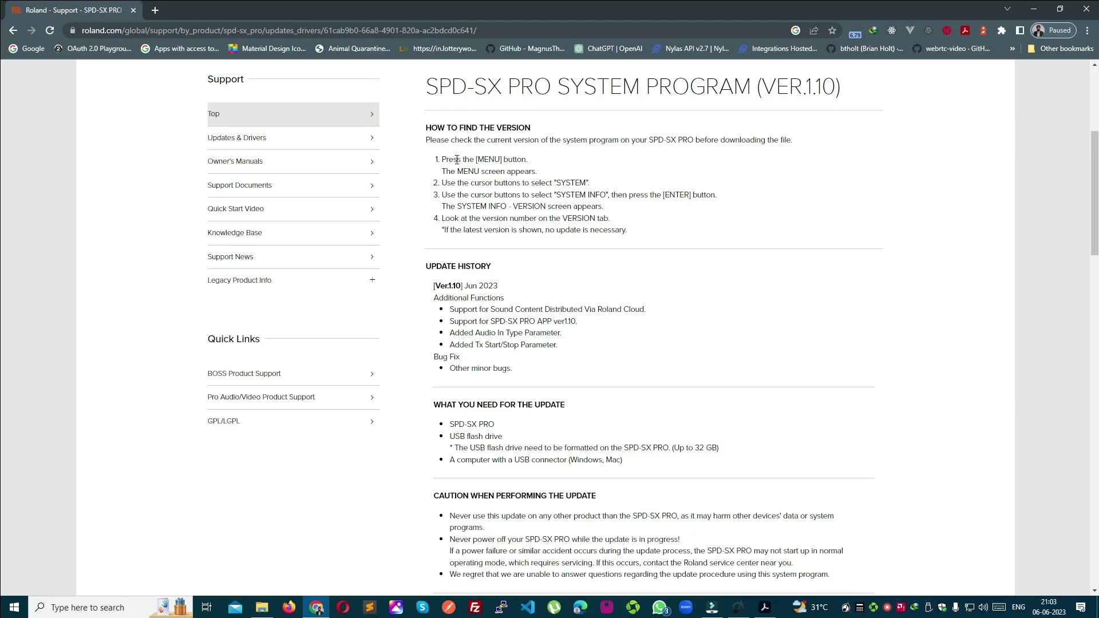
{"action": "left_click_drag", "start_coordinate": [444, 159], "coordinate": [636, 232]}
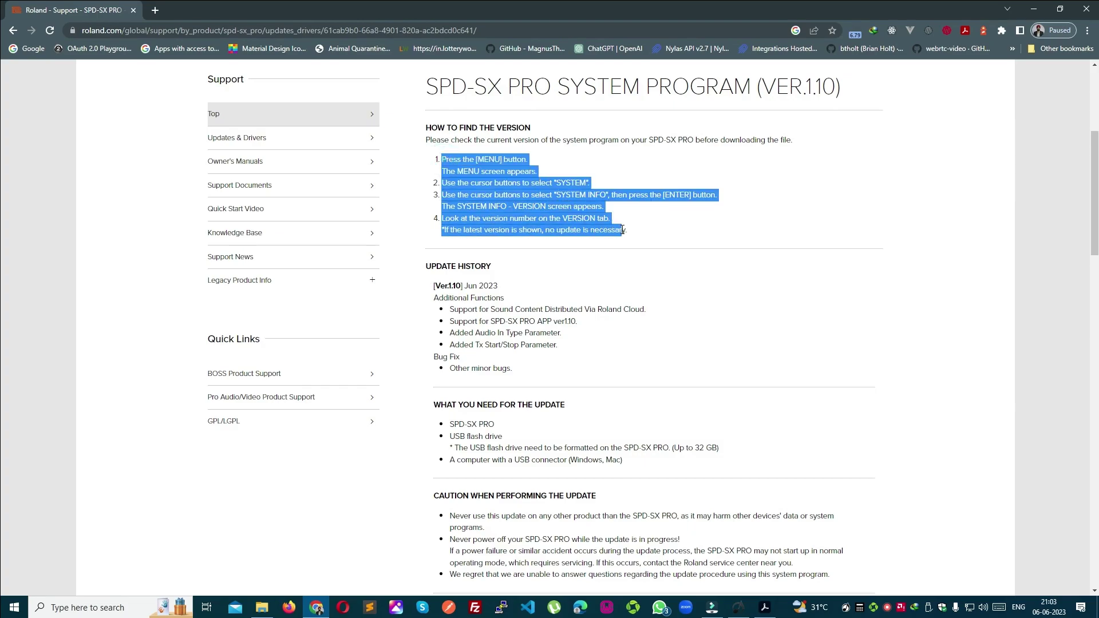
{"action": "left_click", "coordinate": [683, 233]}
{"action": "scroll", "coordinate": [625, 269], "scroll_direction": "up", "scroll_amount": 2}
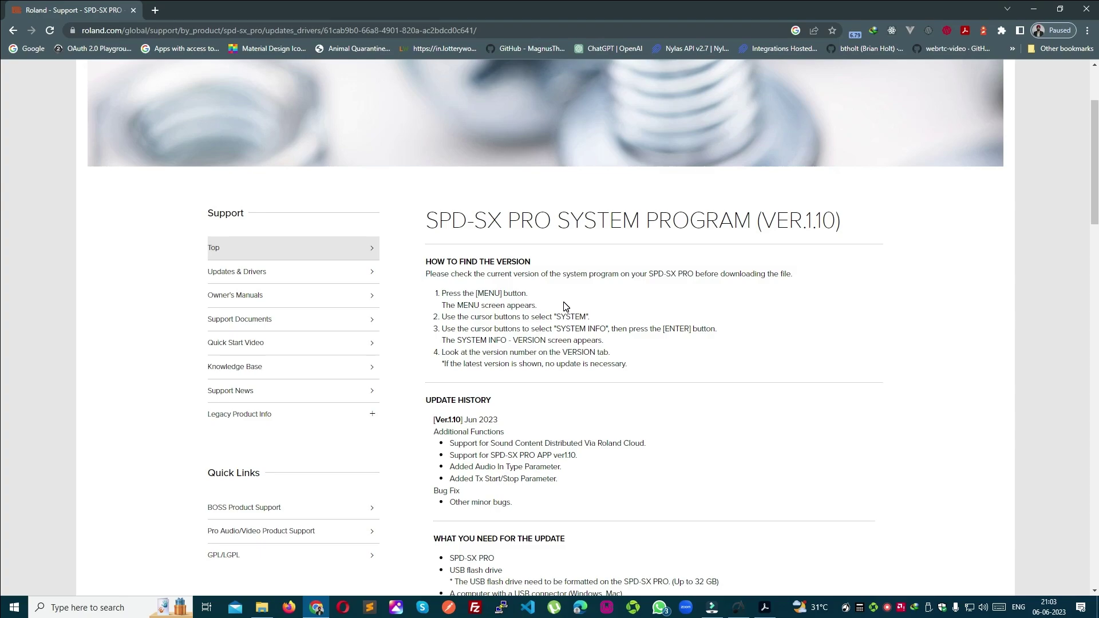
{"action": "scroll", "coordinate": [564, 306], "scroll_direction": "down", "scroll_amount": 5}
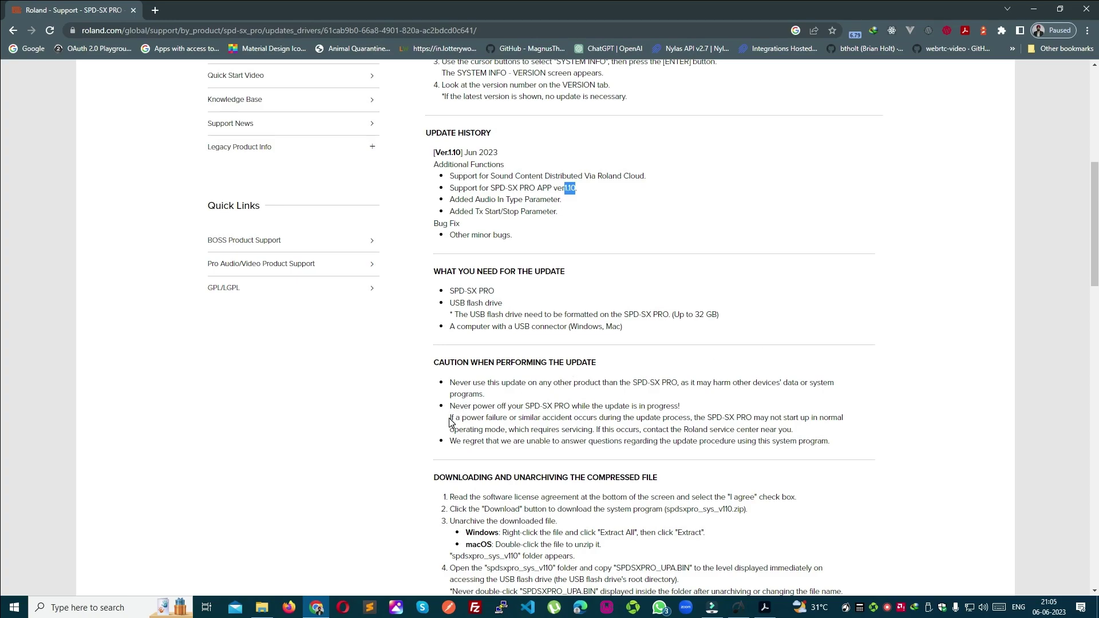
{"action": "left_click_drag", "start_coordinate": [453, 406], "coordinate": [672, 408]}
{"action": "left_click", "coordinate": [473, 418]}
{"action": "left_click_drag", "start_coordinate": [451, 420], "coordinate": [590, 419]}
{"action": "left_click", "coordinate": [716, 418]}
{"action": "left_click_drag", "start_coordinate": [684, 430], "coordinate": [792, 431]}
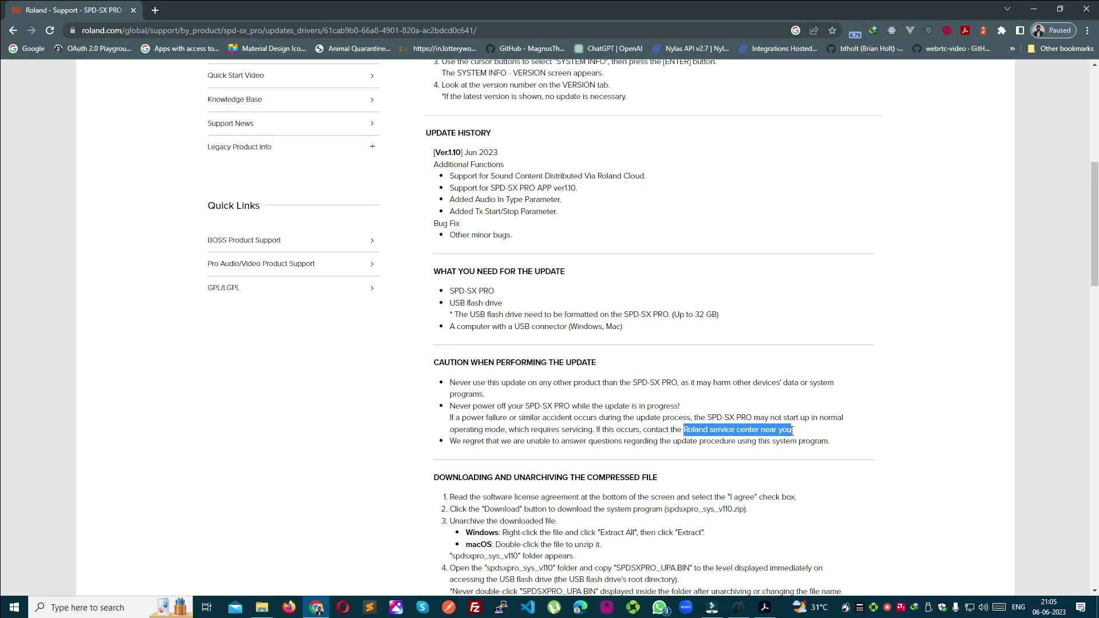
{"action": "left_click", "coordinate": [826, 433]}
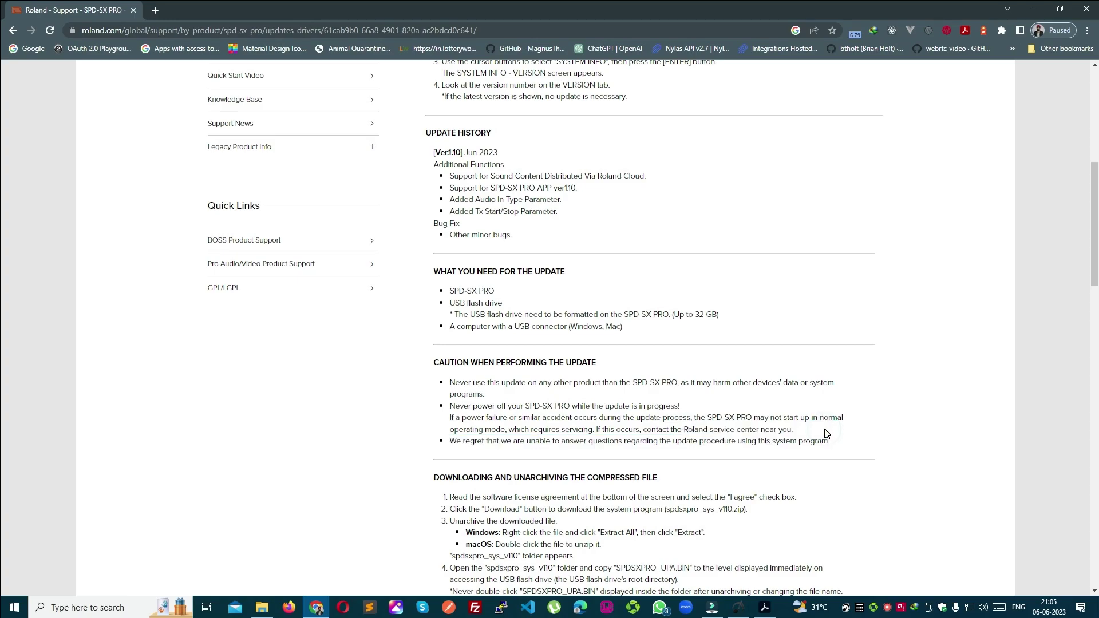
{"action": "left_click", "coordinate": [826, 434]}
Step: Tick 'I agree and wish to proceed with download' and download the SPD-SX PRO system program file
{"action": "scroll", "coordinate": [588, 393], "scroll_direction": "up", "scroll_amount": 4}
{"action": "scroll", "coordinate": [537, 395], "scroll_direction": "down", "scroll_amount": 7}
{"action": "scroll", "coordinate": [532, 343], "scroll_direction": "down", "scroll_amount": 7}
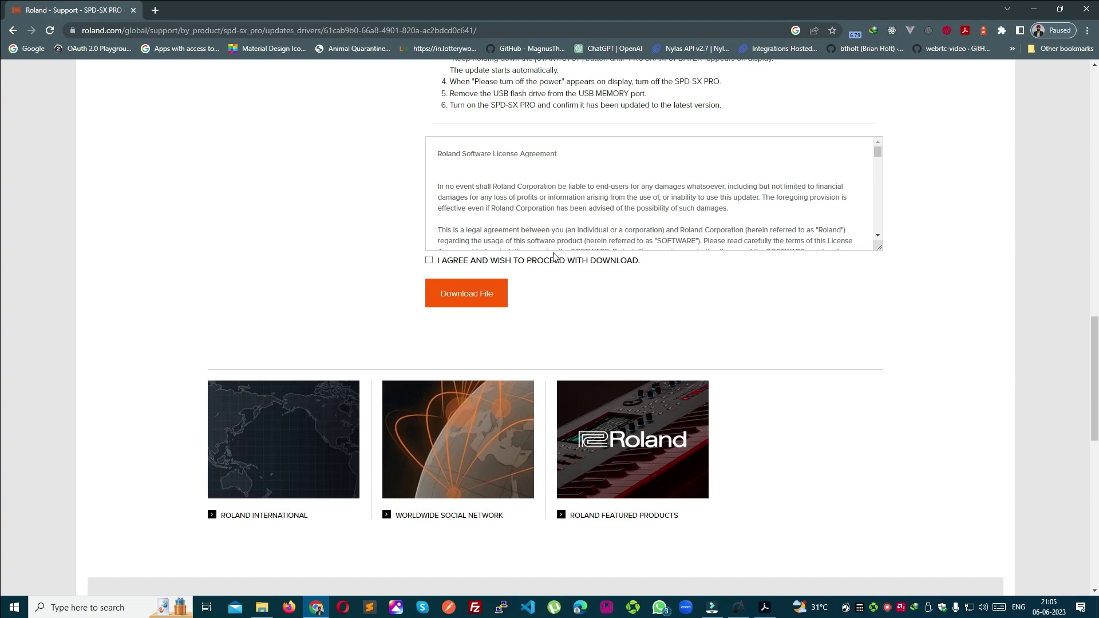
{"action": "left_click", "coordinate": [428, 260]}
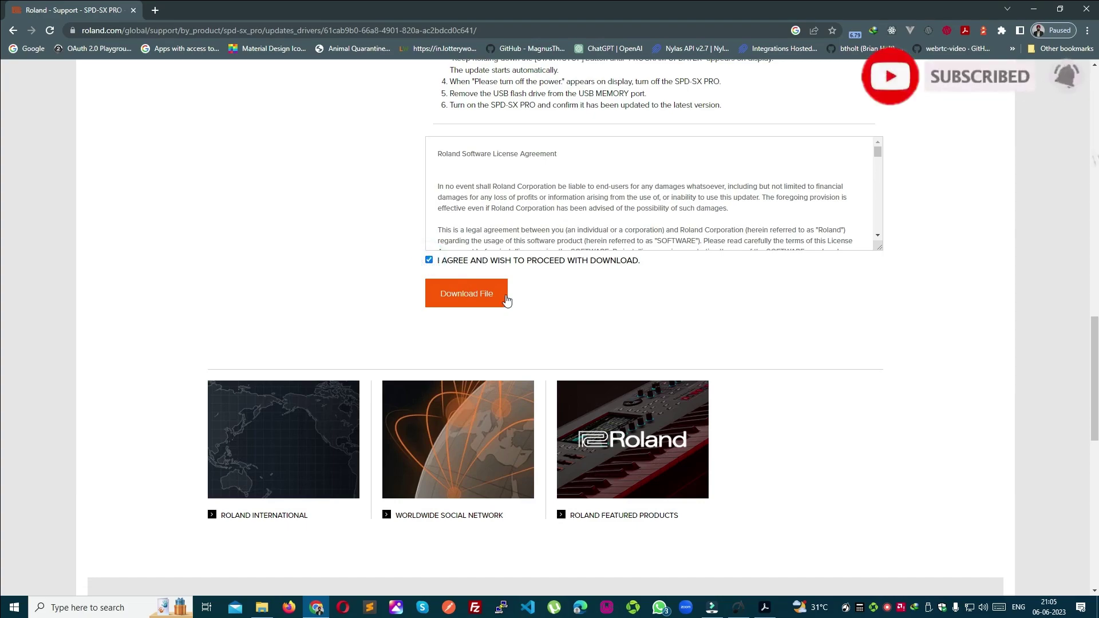
{"action": "left_click", "coordinate": [479, 295]}
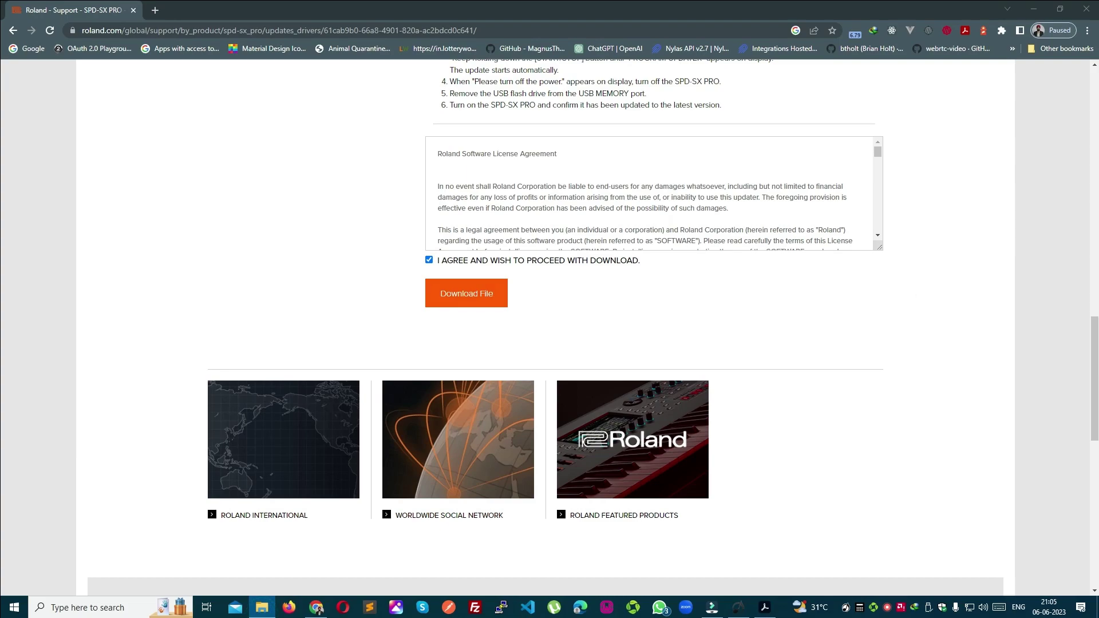
Step: Show the download in its folder, enter spdsxpro_sys_v110 and open SPD-SX_PRO_Notes.pdf
{"action": "left_click", "coordinate": [445, 156]}
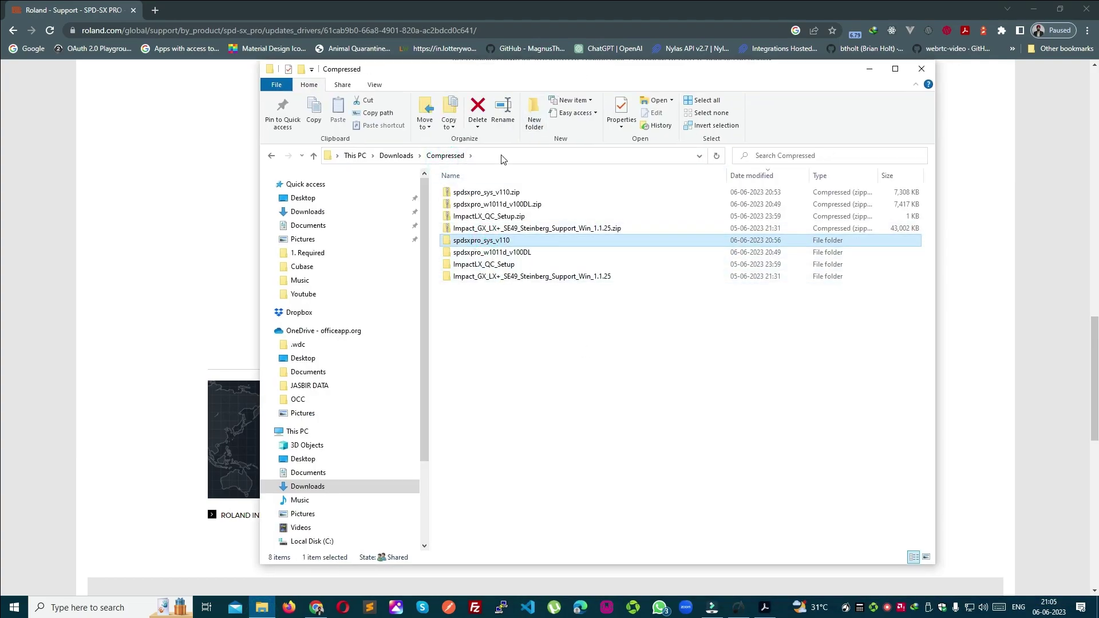
{"action": "double_click", "coordinate": [494, 241]}
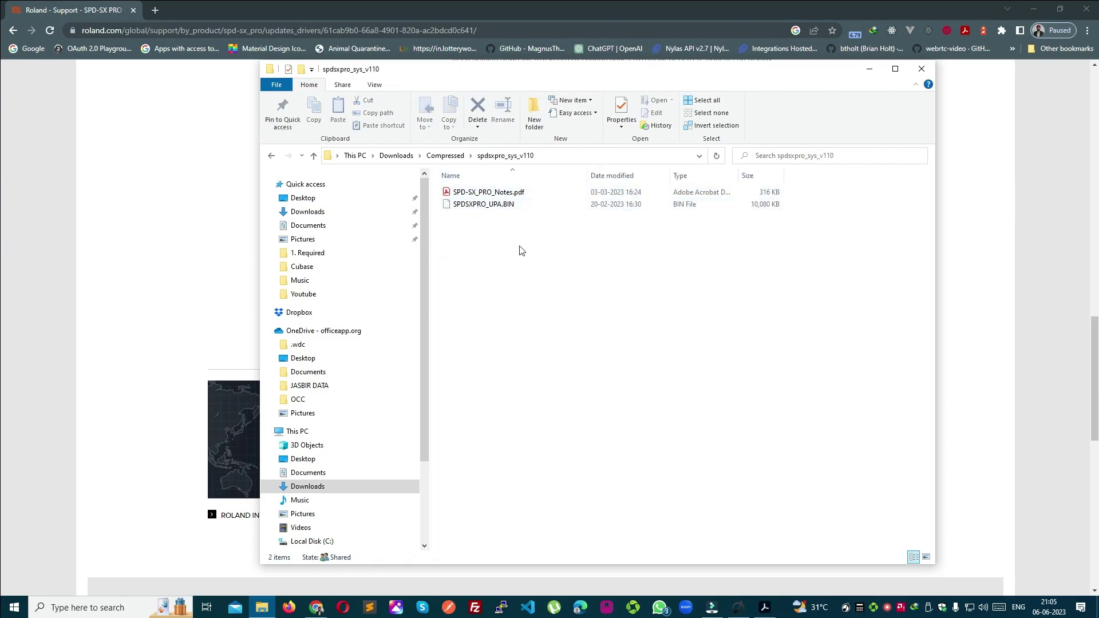
{"action": "double_click", "coordinate": [490, 192]}
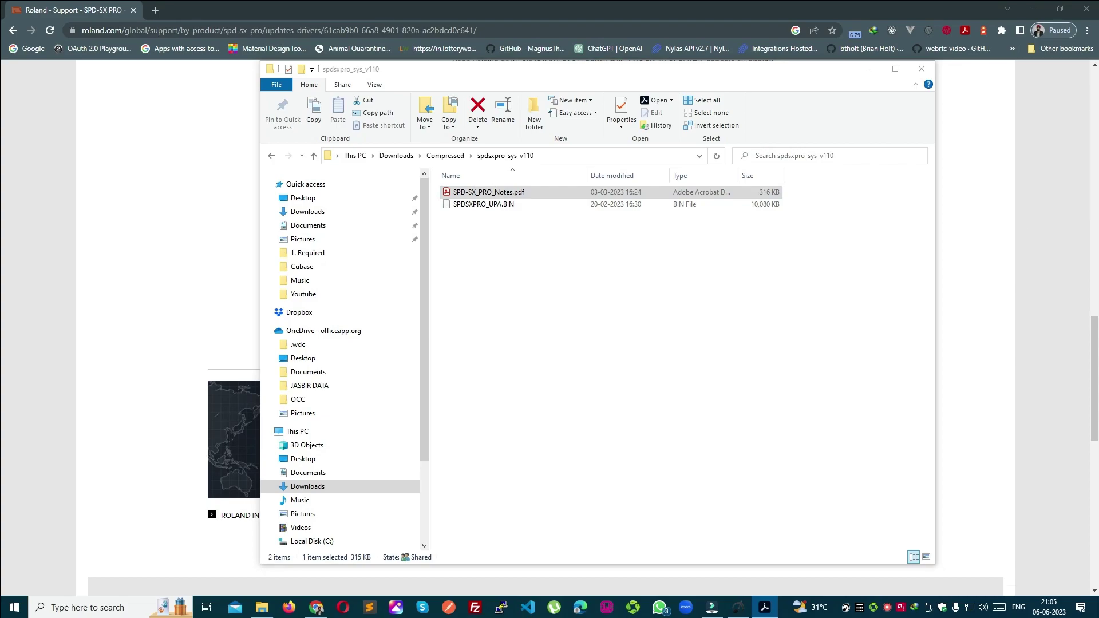
{"action": "scroll", "coordinate": [317, 314], "scroll_direction": "up", "scroll_amount": 1}
Step: View the notes at 100%, close Acrobat, and select SPDSXPRO_UPA.BIN in the extracted folder
{"action": "key", "text": "ctrl+1"}
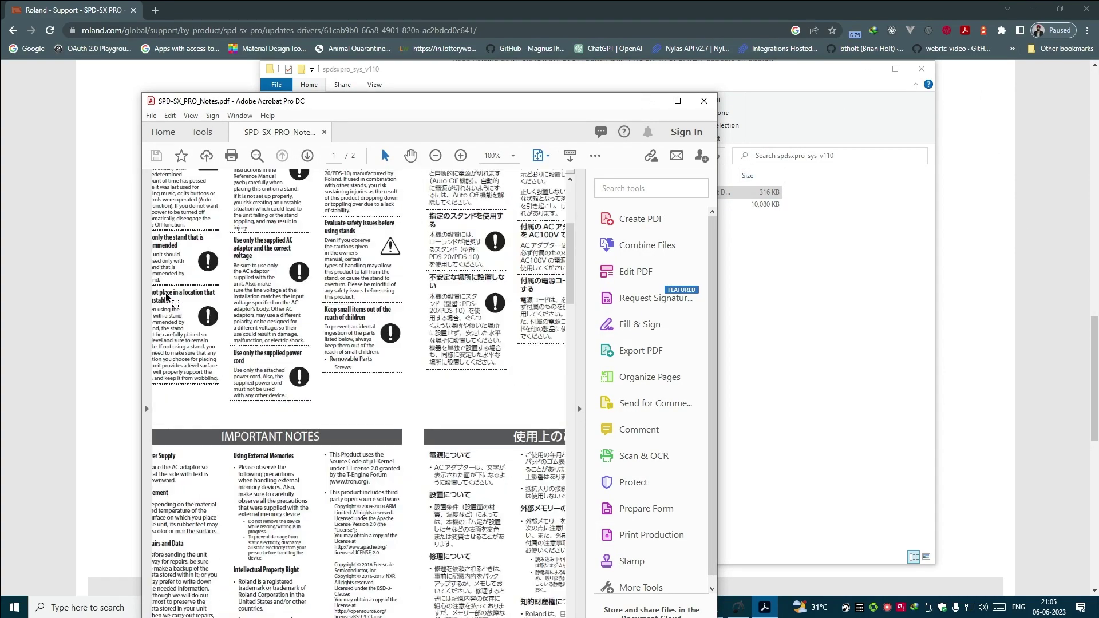
{"action": "scroll", "coordinate": [202, 265], "scroll_direction": "up", "scroll_amount": 1}
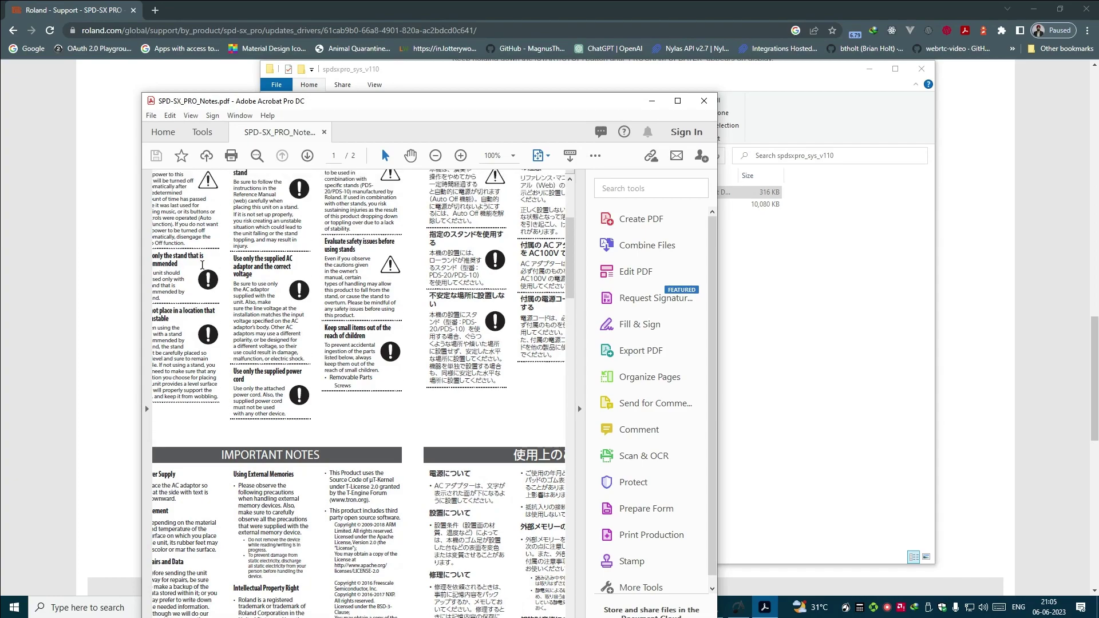
{"action": "left_click", "coordinate": [324, 132]}
{"action": "left_click", "coordinate": [704, 101]}
{"action": "left_click", "coordinate": [506, 308]}
{"action": "left_click", "coordinate": [496, 204]}
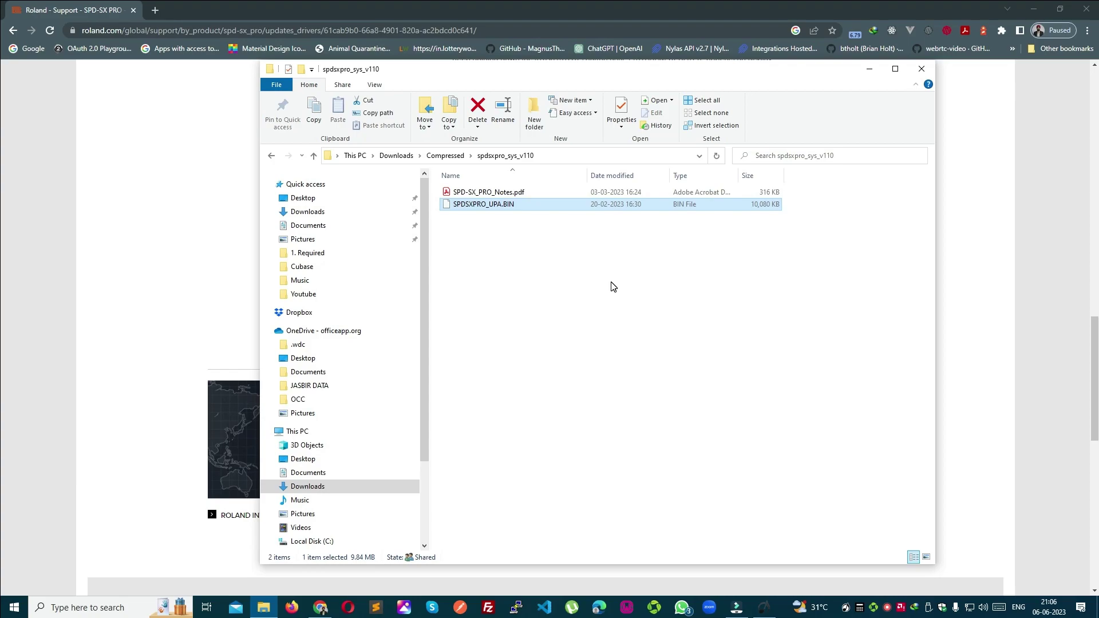
Step: Arrange the SPD-SX PRO (L:) drive window beside the extracted folder window
{"action": "scroll", "coordinate": [376, 427], "scroll_direction": "down", "scroll_amount": 1}
{"action": "left_click", "coordinate": [532, 231]}
{"action": "left_click", "coordinate": [519, 247]}
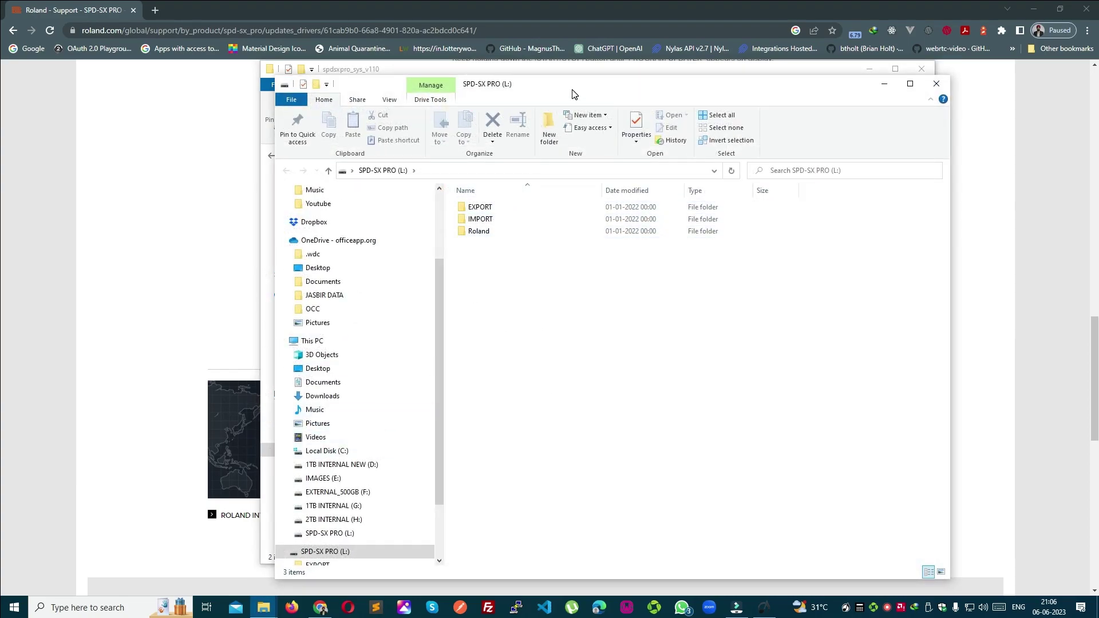
{"action": "left_click_drag", "start_coordinate": [785, 86], "coordinate": [510, 83]}
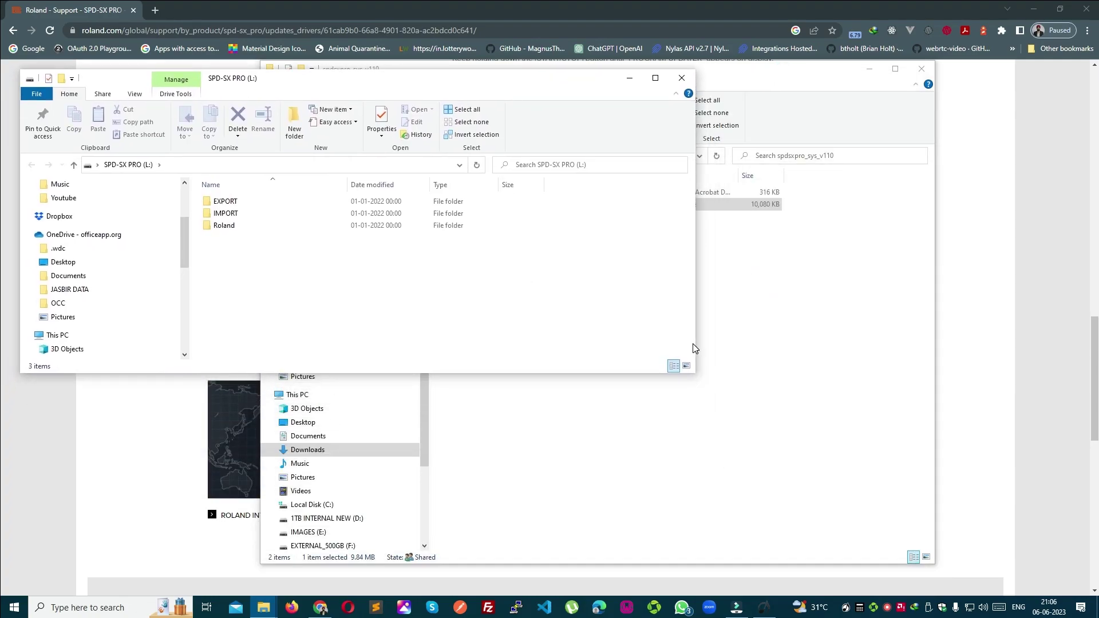
{"action": "left_click_drag", "start_coordinate": [697, 338], "coordinate": [469, 332]}
{"action": "left_click", "coordinate": [540, 314]}
Step: Copy SPDSXPRO_UPA.BIN and paste it into the SPD-SX PRO (L:) drive root
{"action": "left_click", "coordinate": [498, 205]}
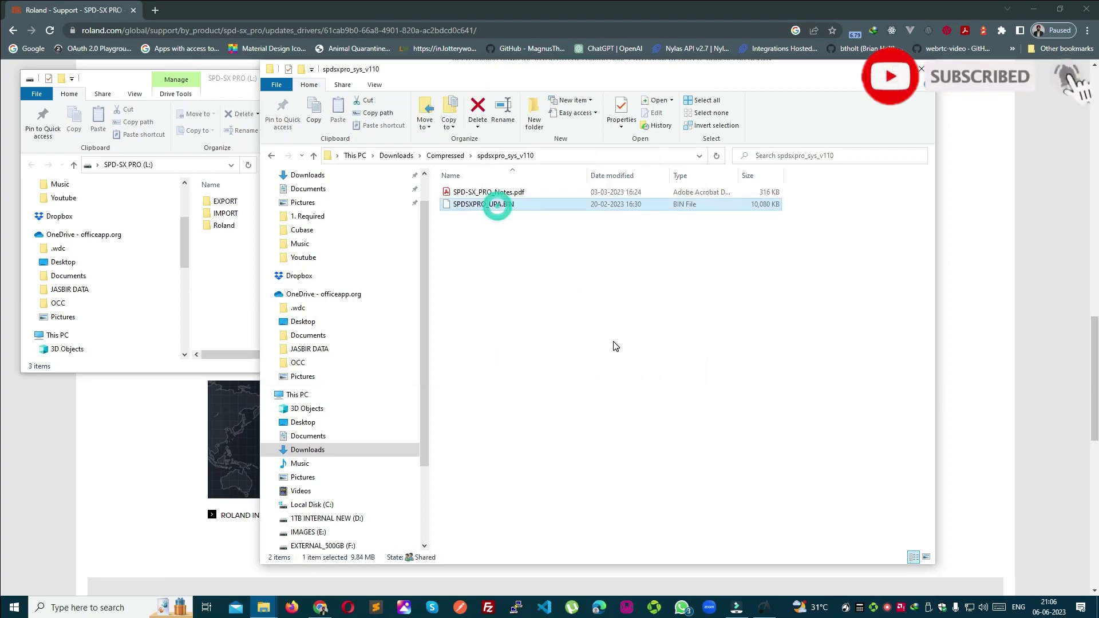
{"action": "left_click", "coordinate": [251, 295]}
{"action": "key", "text": "ctrl+v"}
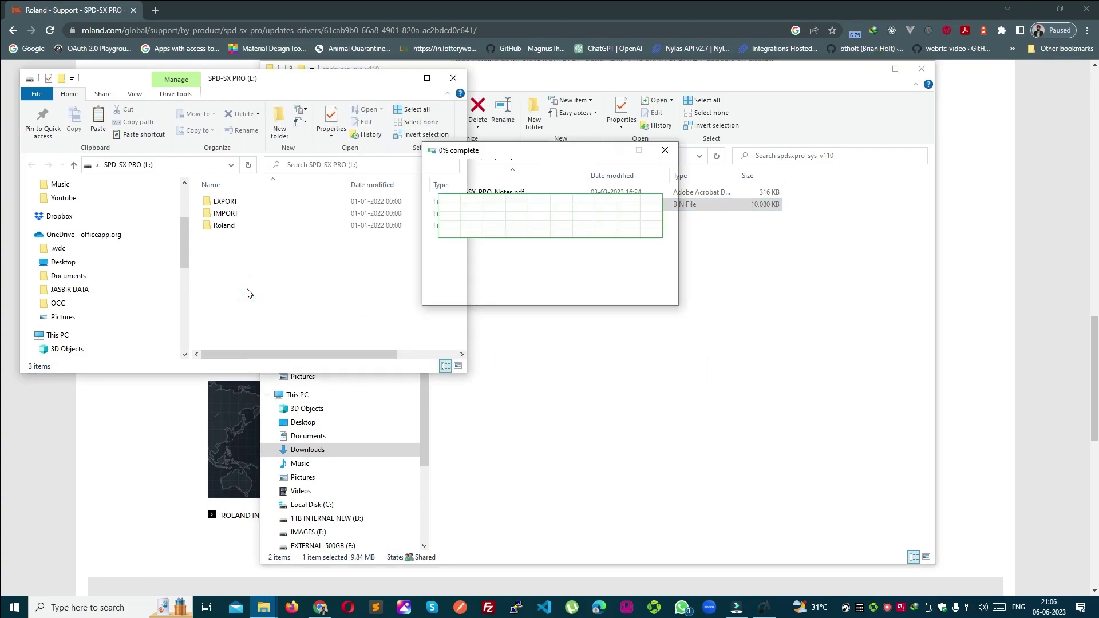